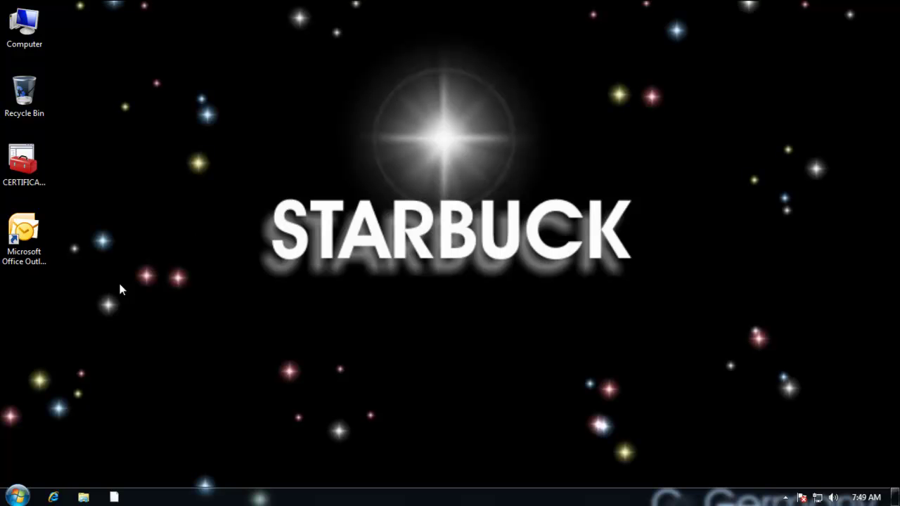
# Step: Google 'logmein' in Internet Explorer and open the 'LogMeIn - Official Site' result
pyautogui.click(57, 497)
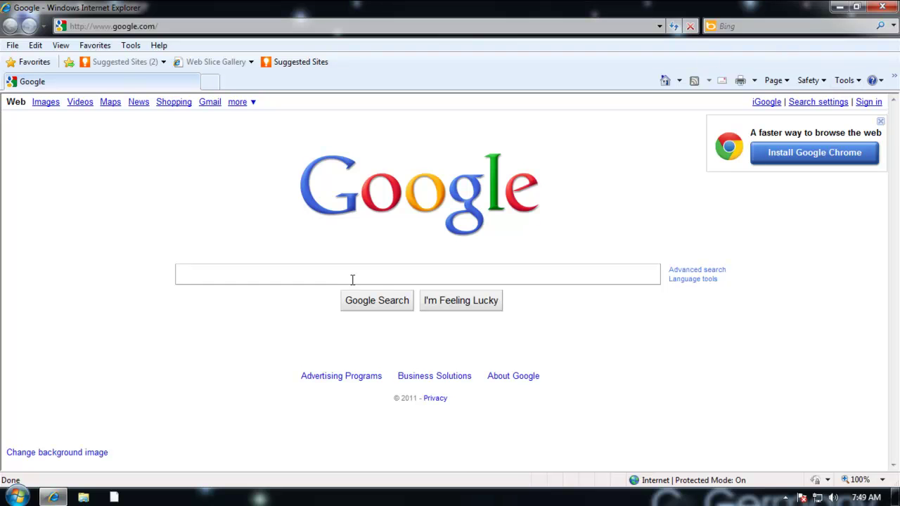
pyautogui.write('log')
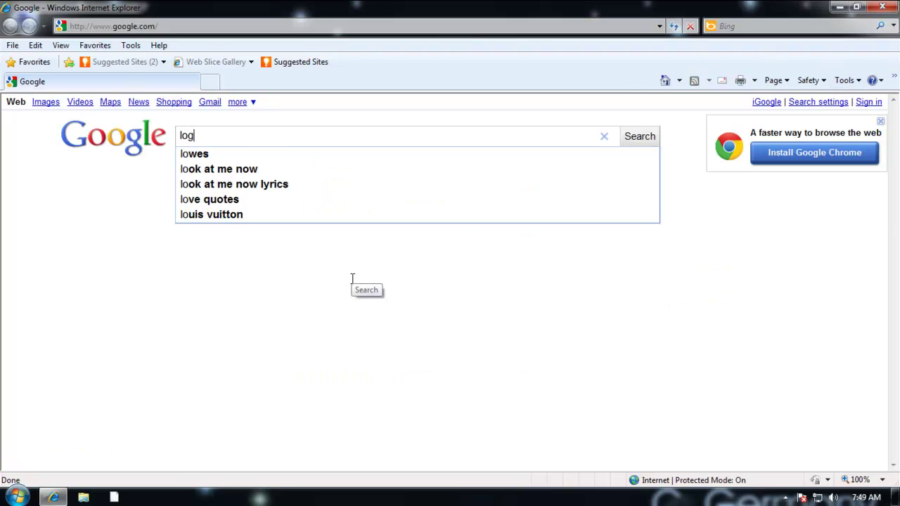
pyautogui.write('mein')
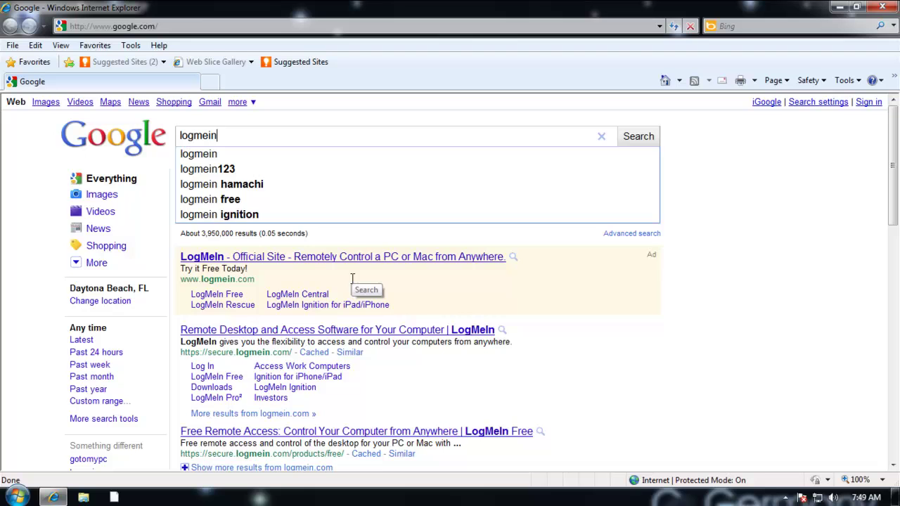
pyautogui.press('Return')
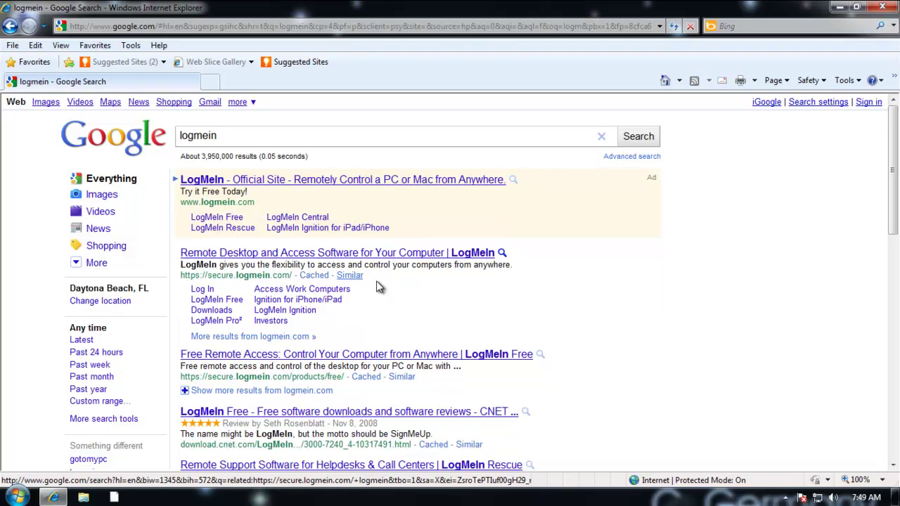
pyautogui.click(305, 182)
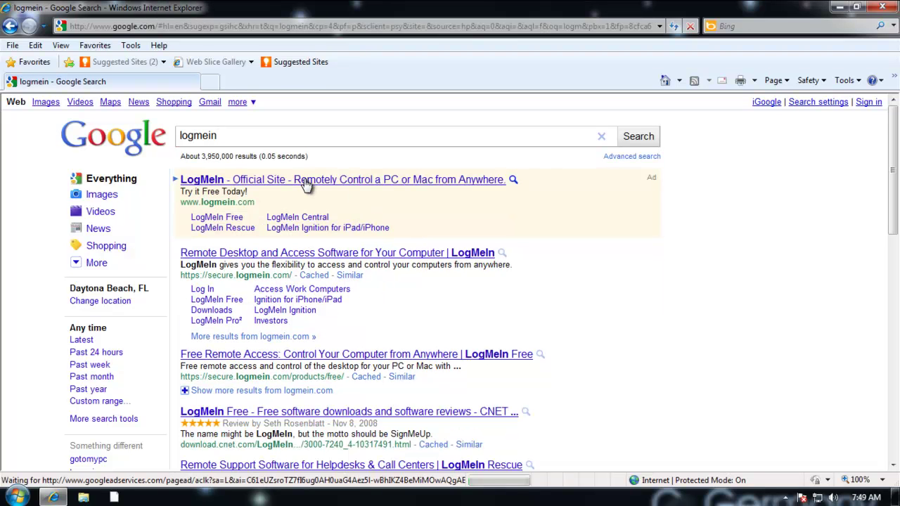
# Step: Enter the account's Yahoo e-mail address in the sign-up form's e-mail field
pyautogui.click(604, 245)
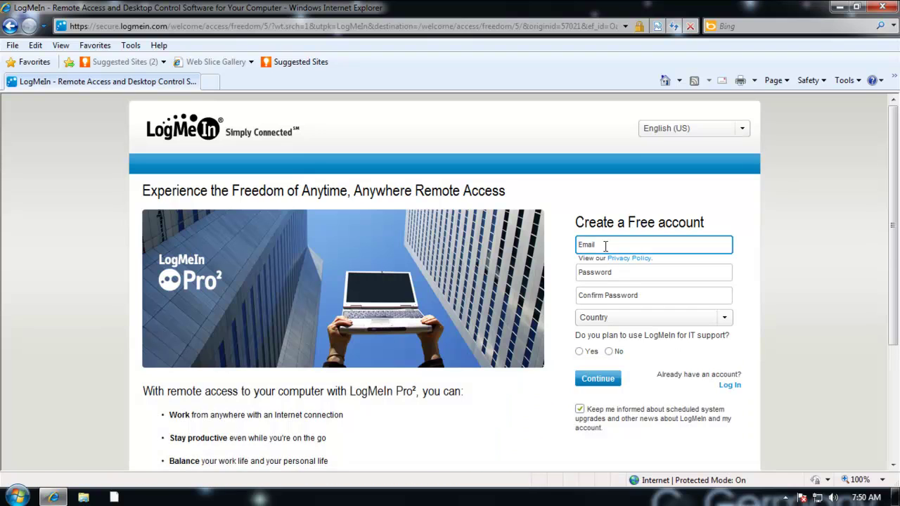
pyautogui.click(614, 277)
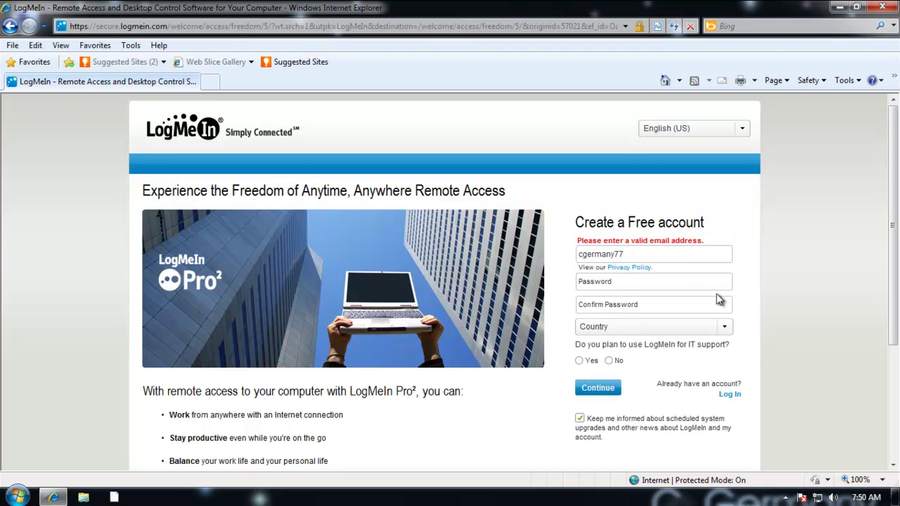
pyautogui.click(641, 256)
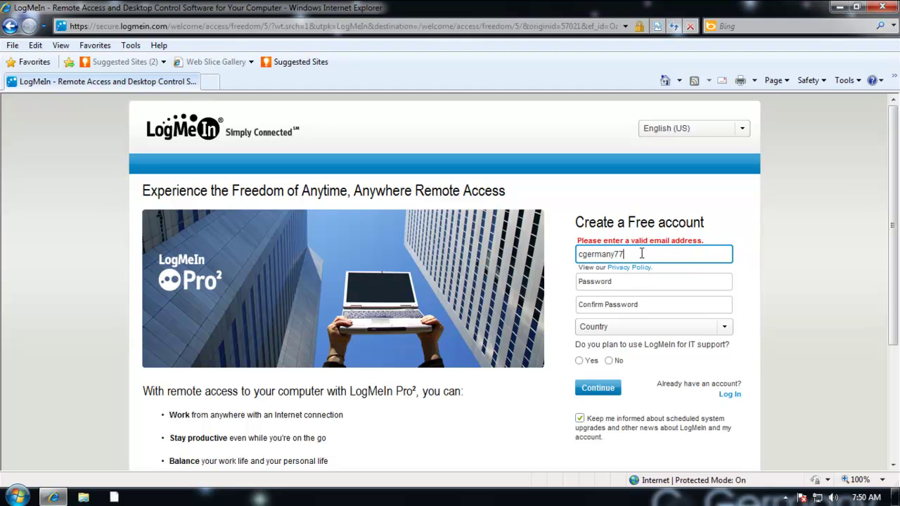
pyautogui.write('@yahoo.com')
pyautogui.press('Tab')
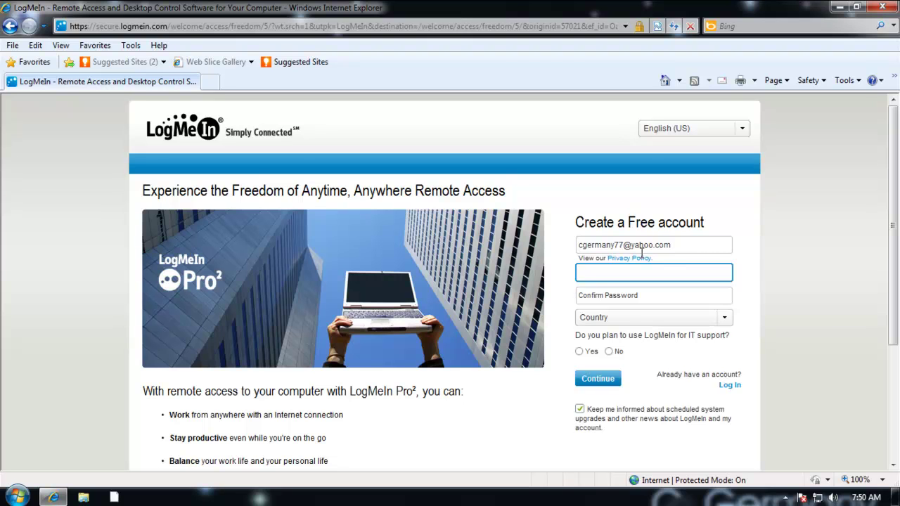
# Step: Enter and confirm the account password, and choose United States as the country
pyautogui.write('********')
pyautogui.click(624, 298)
pyautogui.write('*******')
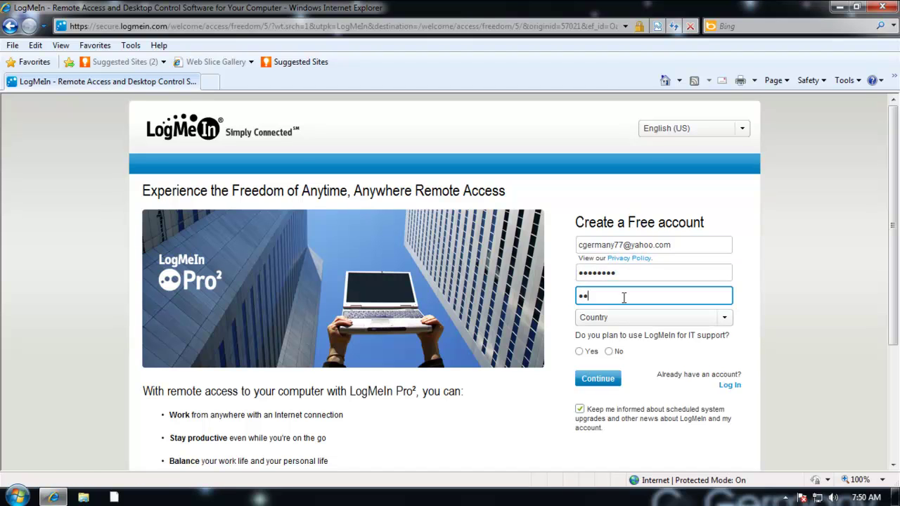
pyautogui.write('*')
pyautogui.click(646, 323)
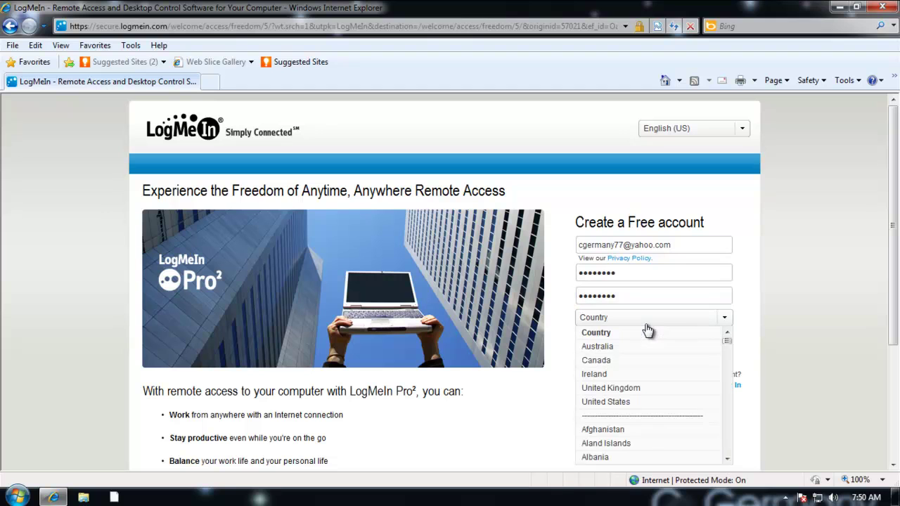
pyautogui.click(621, 404)
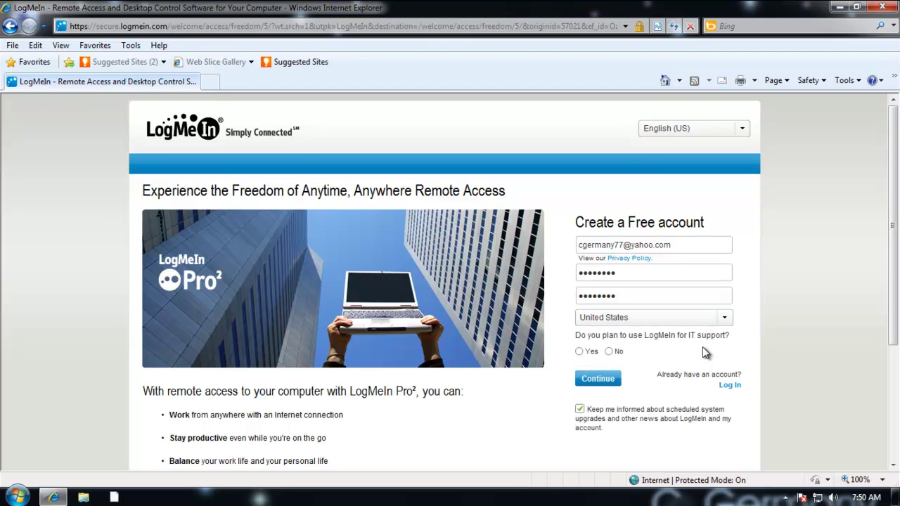
# Step: Answer No to IT support, uncheck 'Keep me informed', and submit to create the account
pyautogui.click(612, 354)
pyautogui.click(600, 383)
pyautogui.click(579, 409)
pyautogui.click(611, 388)
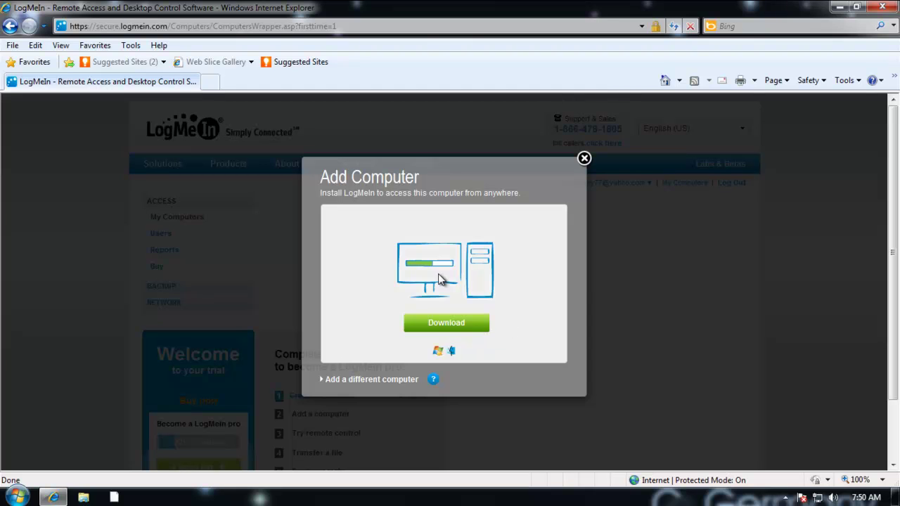
# Step: Download the LogMeIn Host Software and allow it to run despite the security warning
pyautogui.click(465, 327)
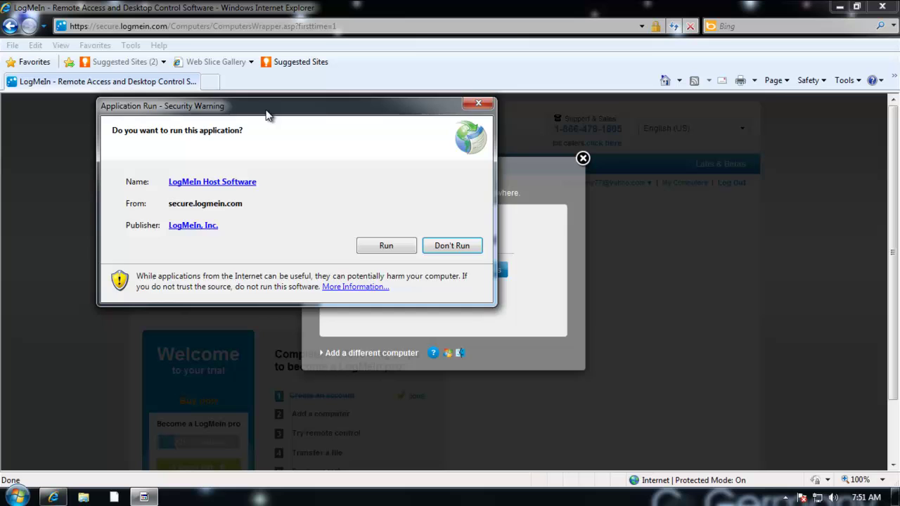
pyautogui.moveTo(266, 108); pyautogui.dragTo(384, 125)
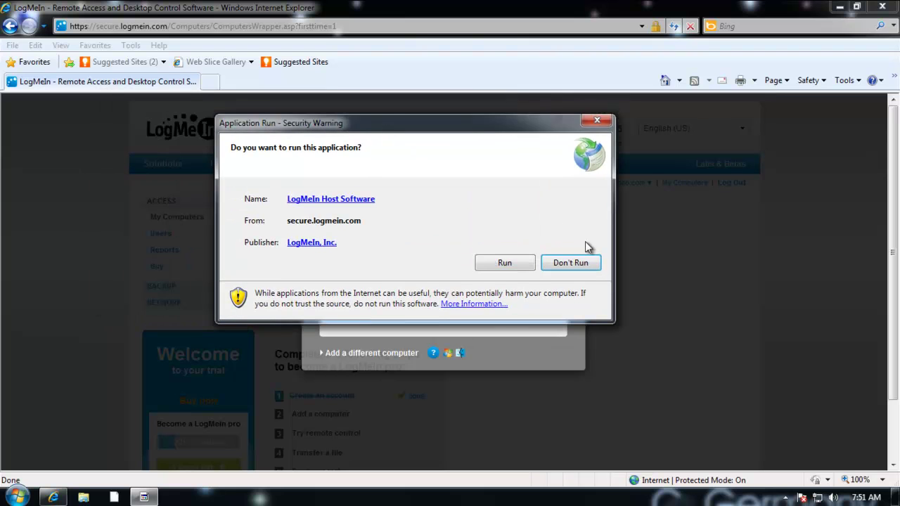
pyautogui.click(516, 265)
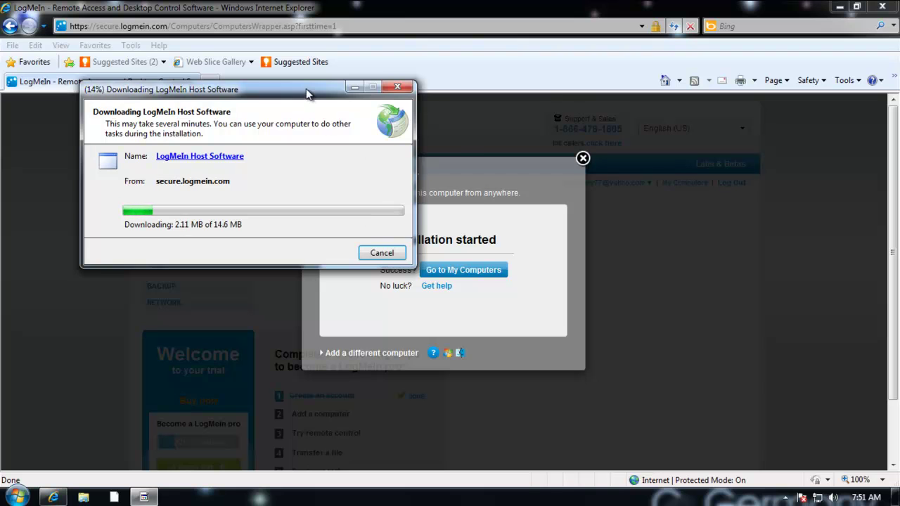
pyautogui.moveTo(305, 92); pyautogui.dragTo(571, 177)
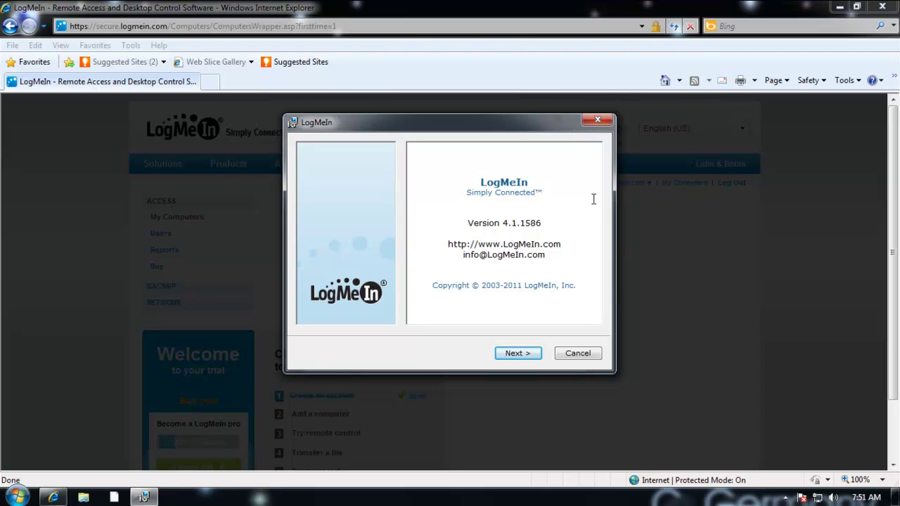
# Step: Accept the licence, keep Typical setup, description STARBUCK, and the default C:\Program Files\LogMeIn folder
pyautogui.moveTo(506, 127); pyautogui.dragTo(518, 122)
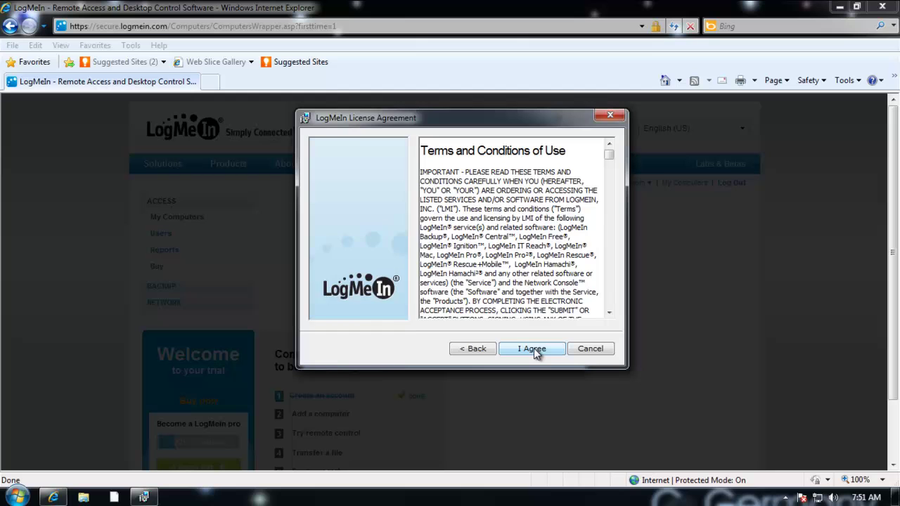
pyautogui.click(534, 348)
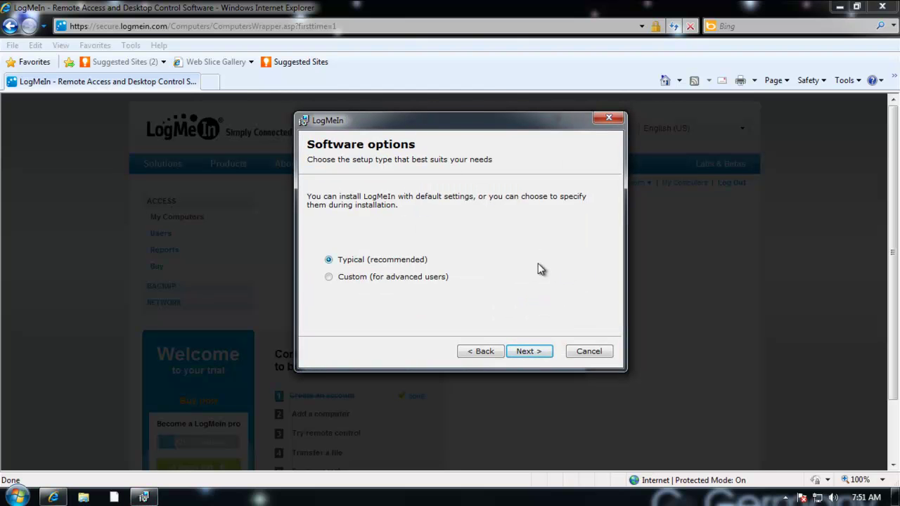
pyautogui.click(538, 353)
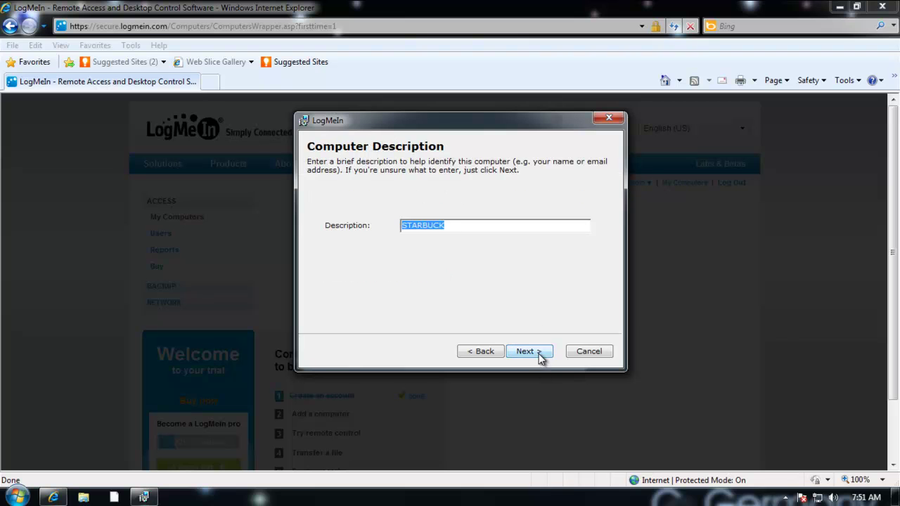
pyautogui.click(458, 226)
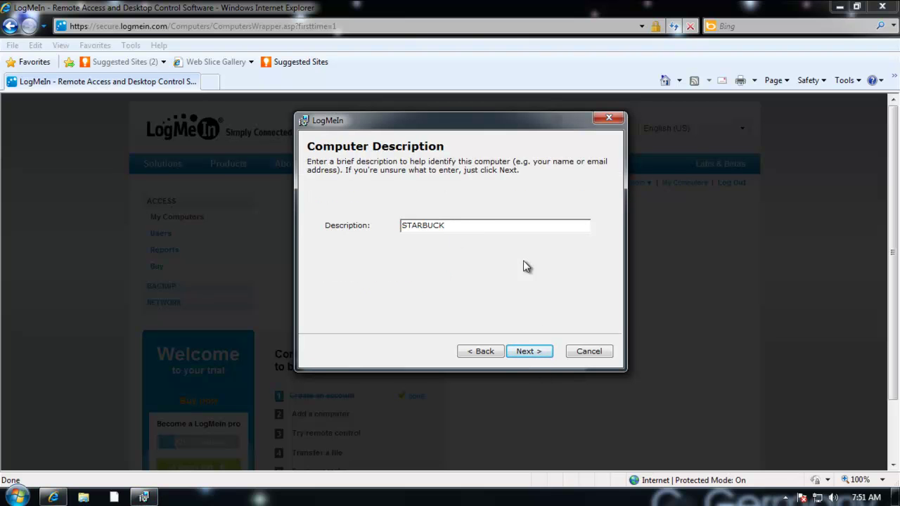
pyautogui.click(542, 353)
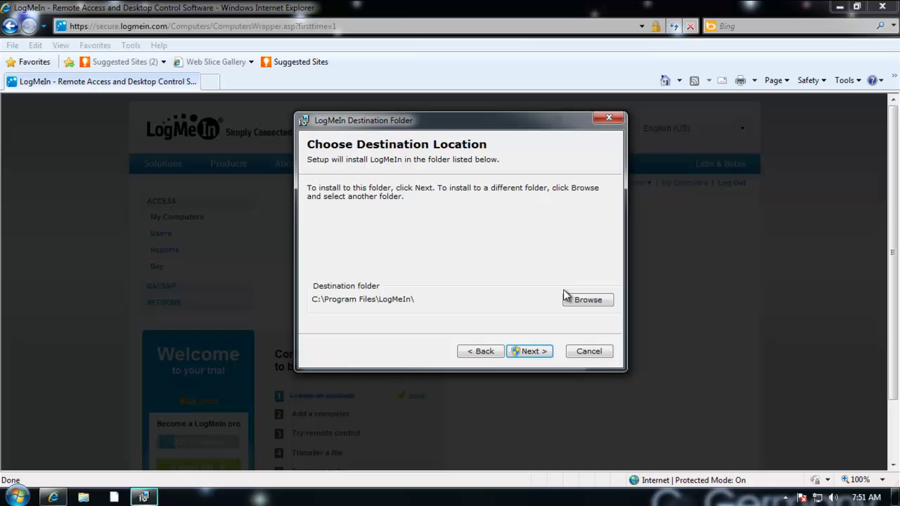
pyautogui.click(536, 353)
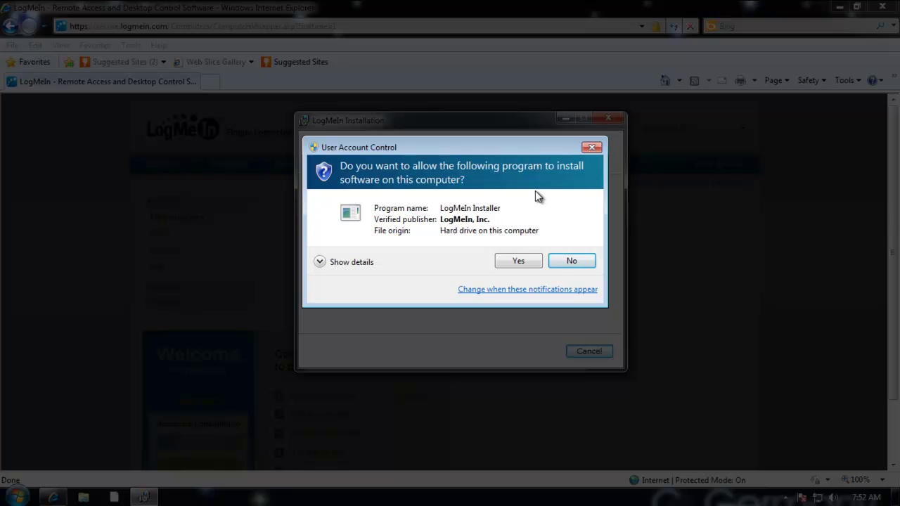
# Step: Approve the User Account Control prompt so the LogMeIn installation proceeds
pyautogui.click(517, 261)
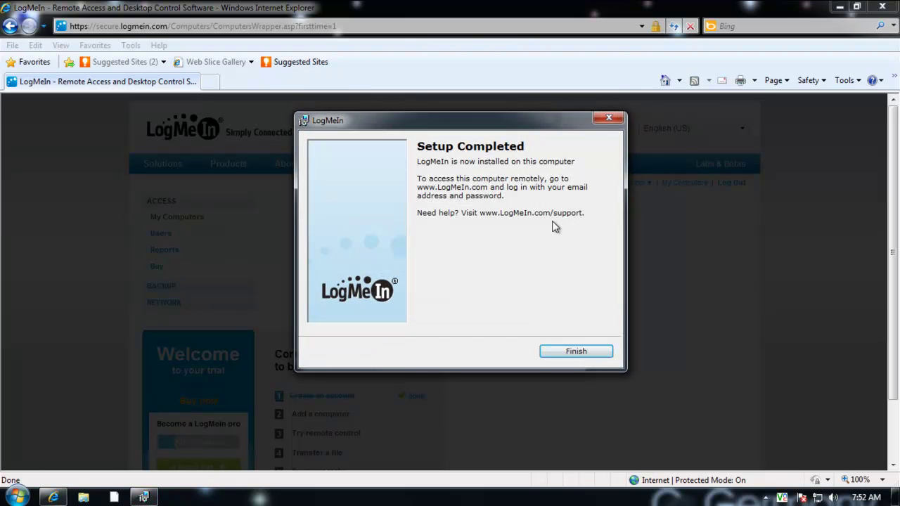
# Step: Close the completed setup wizard and shift the LogMeIn Pro² window slightly right
pyautogui.click(575, 351)
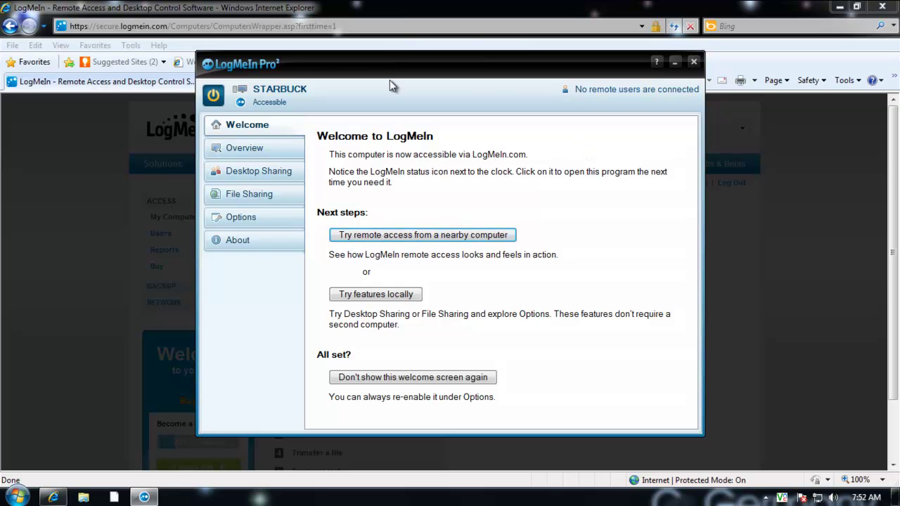
pyautogui.moveTo(391, 63); pyautogui.dragTo(420, 65)
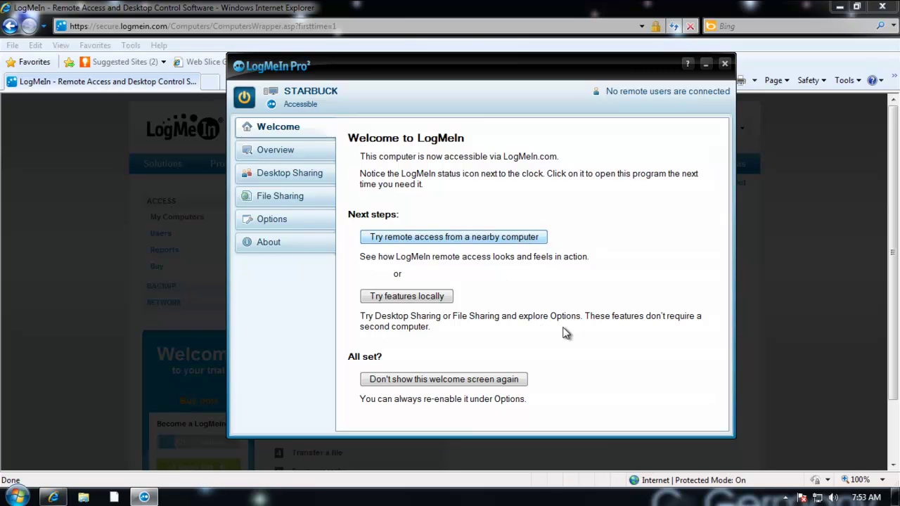
# Step: Show the nearby-computer remote access instructions and minimize Internet Explorer
pyautogui.click(495, 239)
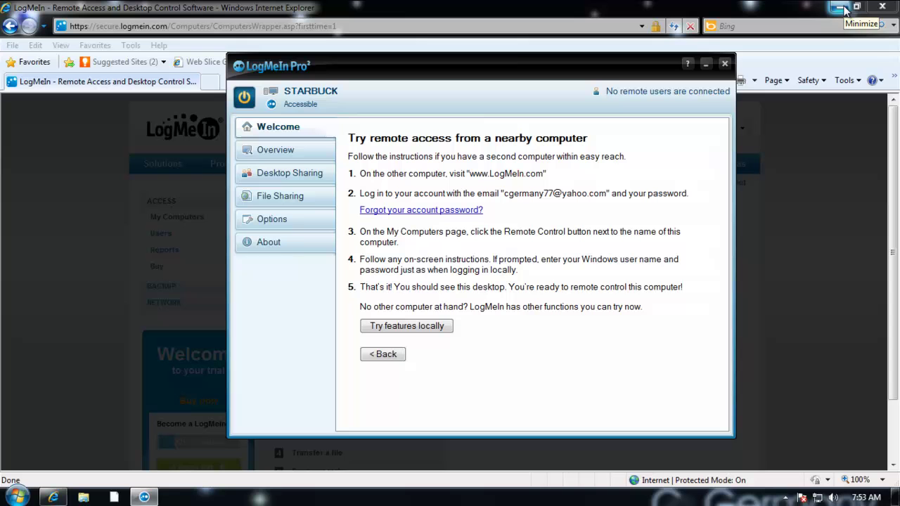
pyautogui.click(841, 8)
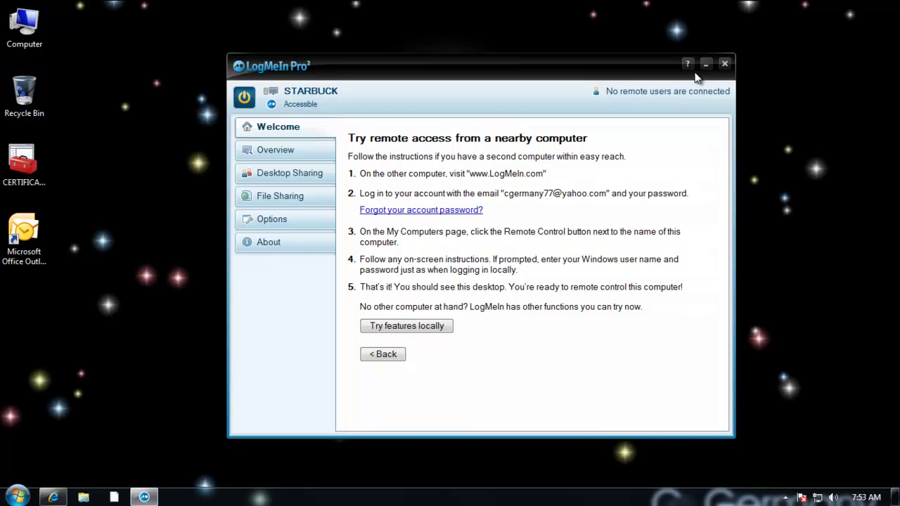
# Step: Minimize LogMeIn Pro² and VMware Workstation, then launch Internet Explorer on the second PC
pyautogui.click(704, 66)
pyautogui.hotkey('ctrl', 'alt', 'Return')
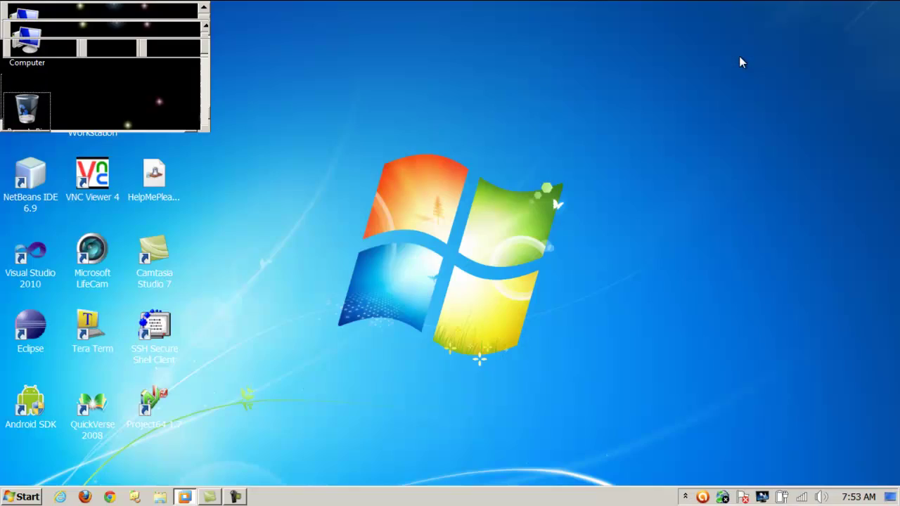
pyautogui.click(858, 20)
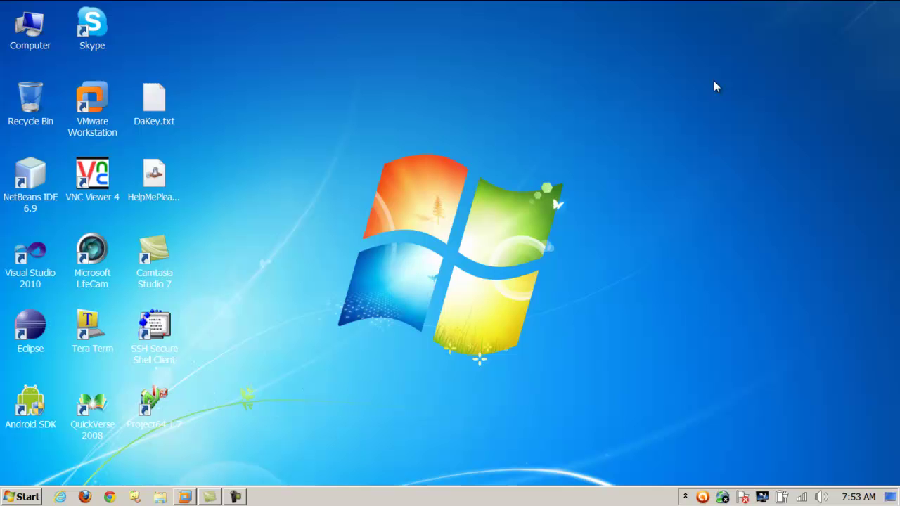
pyautogui.click(61, 496)
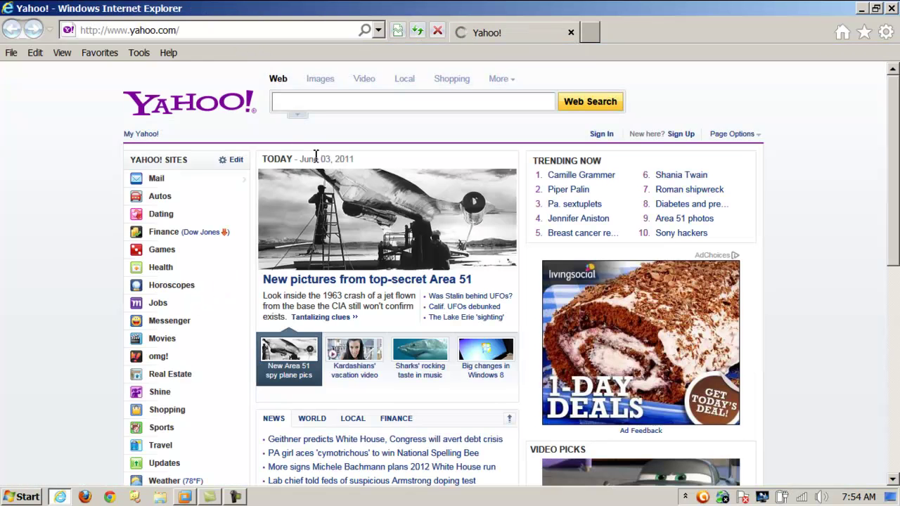
# Step: Replace 'yahoo' with 'logmein' in the address bar to go to logmein.com
pyautogui.click(220, 32)
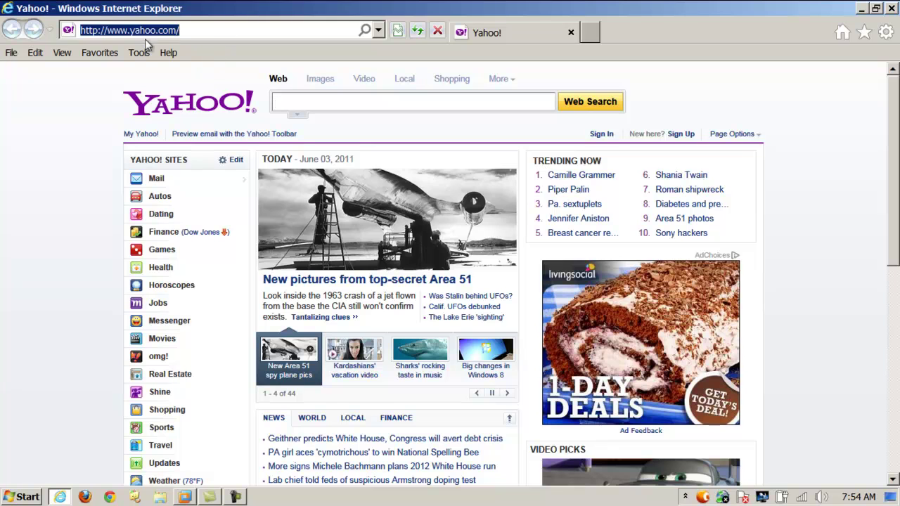
pyautogui.click(158, 32)
pyautogui.doubleClick(158, 34)
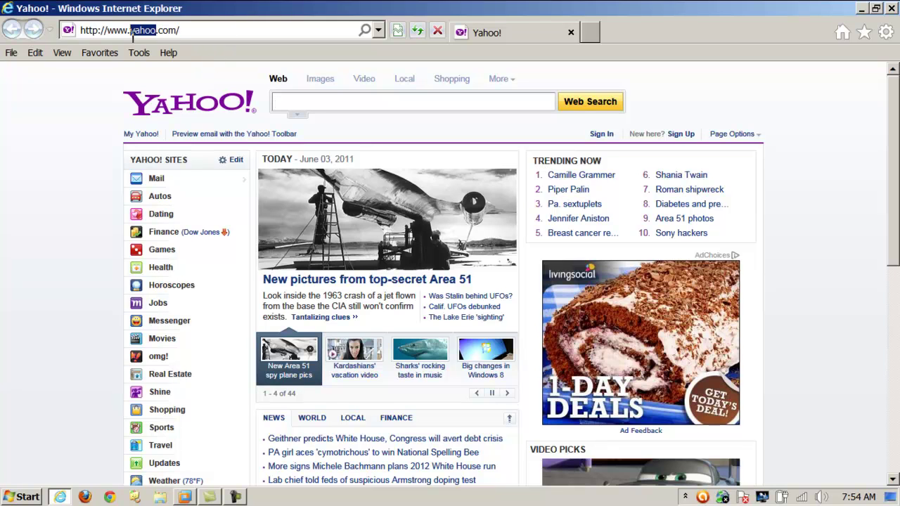
pyautogui.write('logmein')
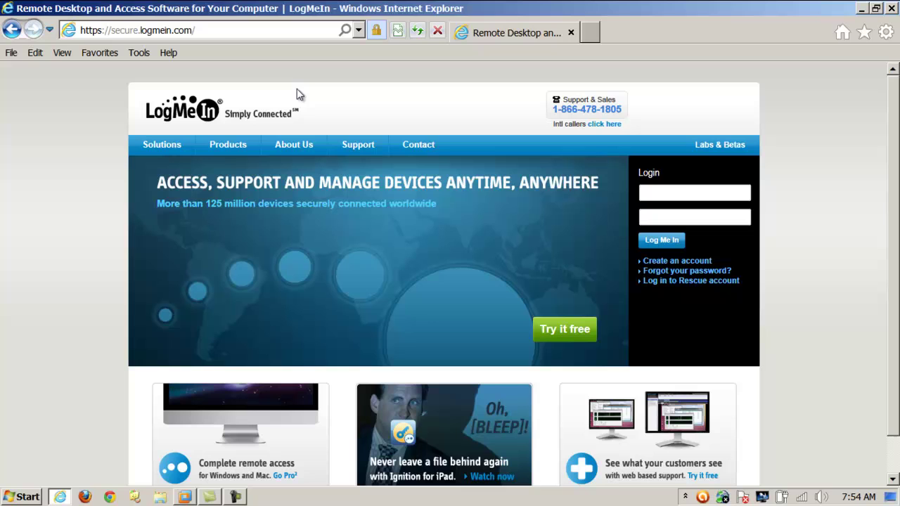
# Step: Log in to LogMeIn with the account's e-mail address and password
pyautogui.click(696, 194)
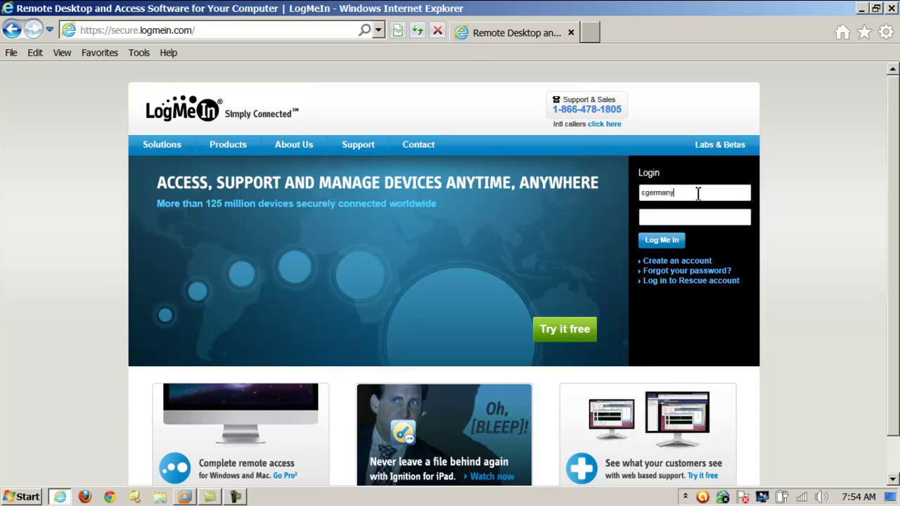
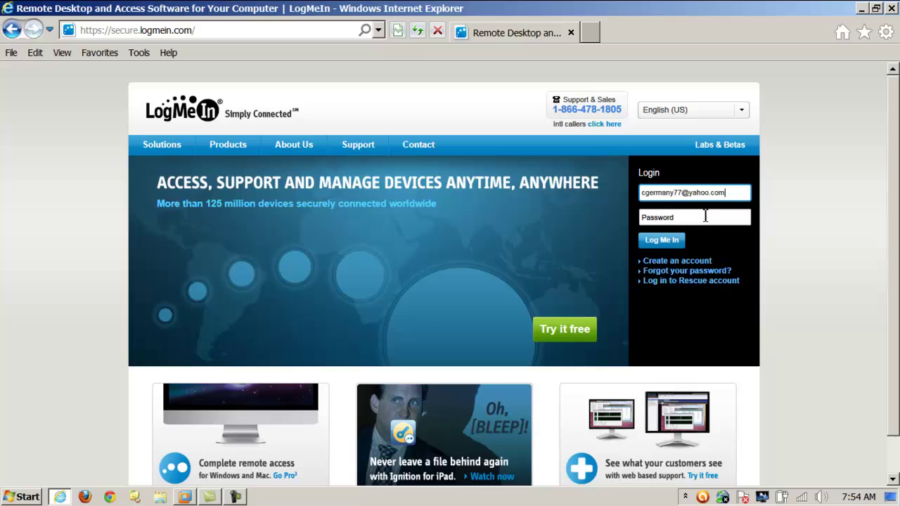
pyautogui.click(705, 217)
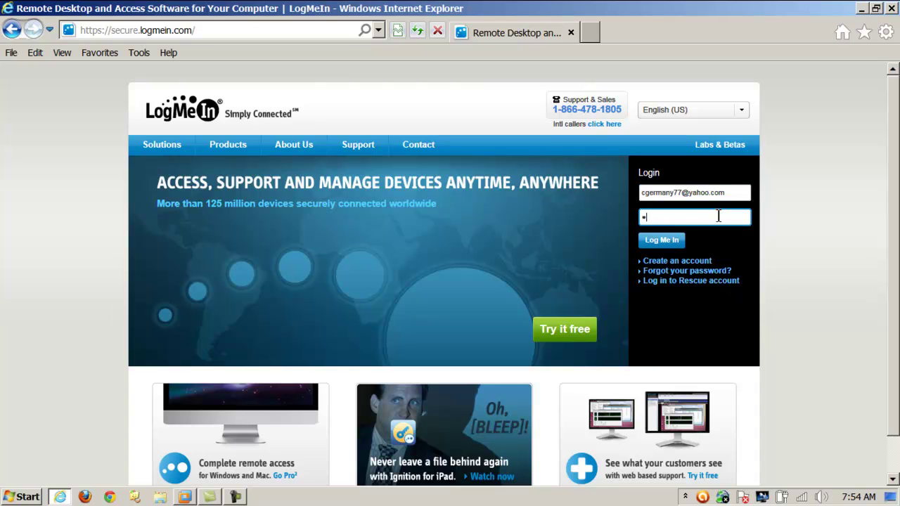
pyautogui.write('••••••')
pyautogui.click(671, 241)
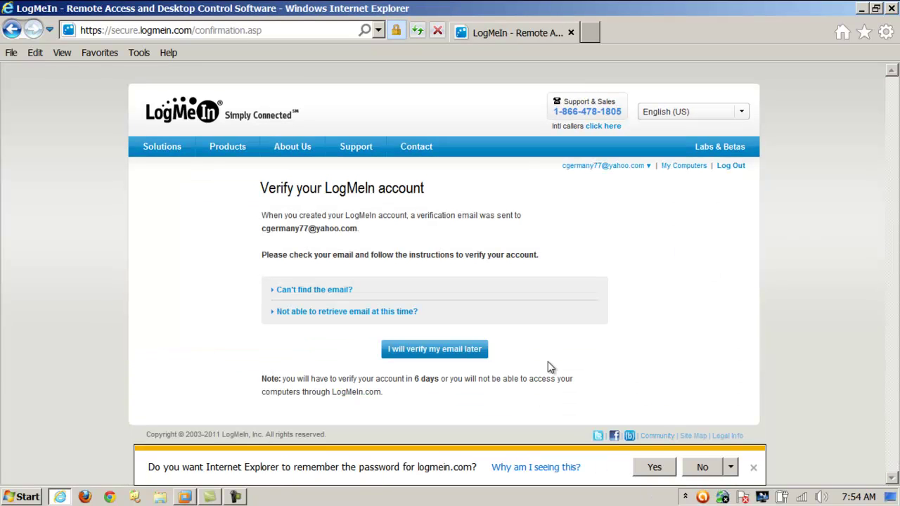
# Step: Save the LogMeIn password in the browser and postpone e-mail verification to reach My Computers
pyautogui.click(648, 468)
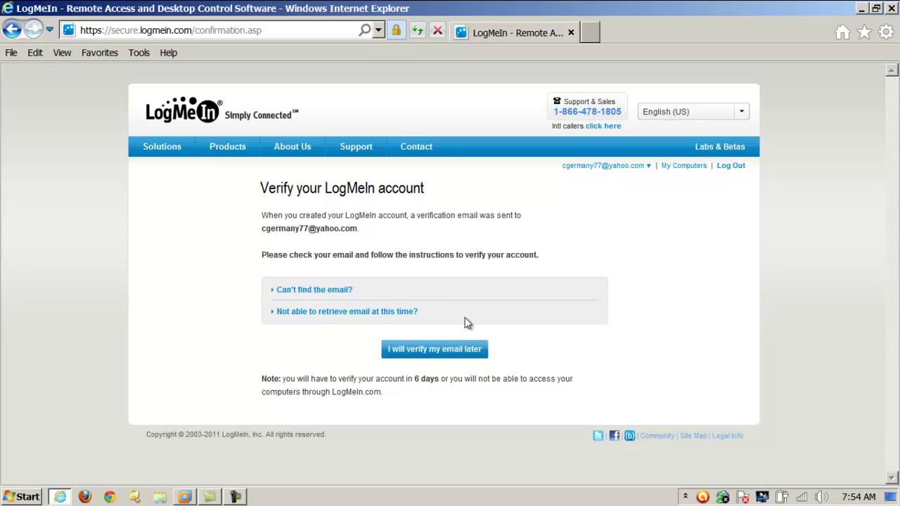
pyautogui.click(443, 355)
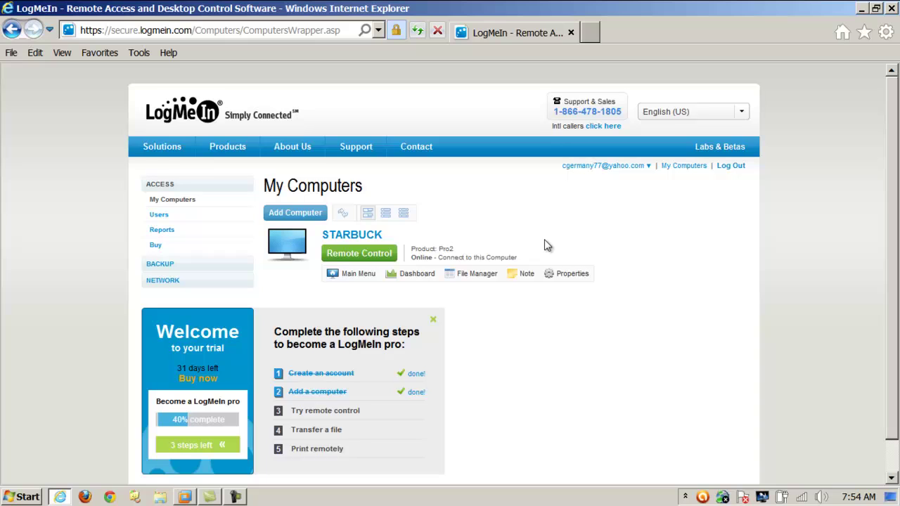
pyautogui.scroll(-1, 546, 243)
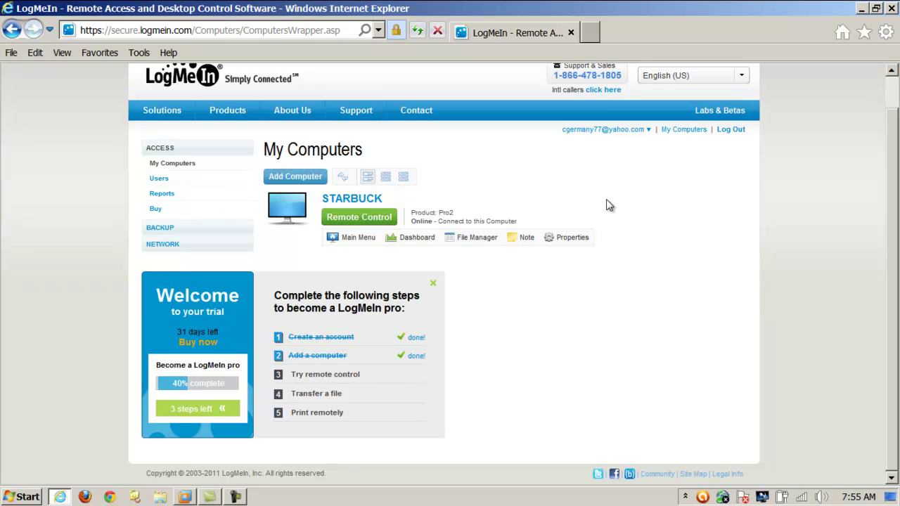
# Step: Start Remote Control of STARBUCK and install the LogMeIn Remote Access Components add-on
pyautogui.click(356, 219)
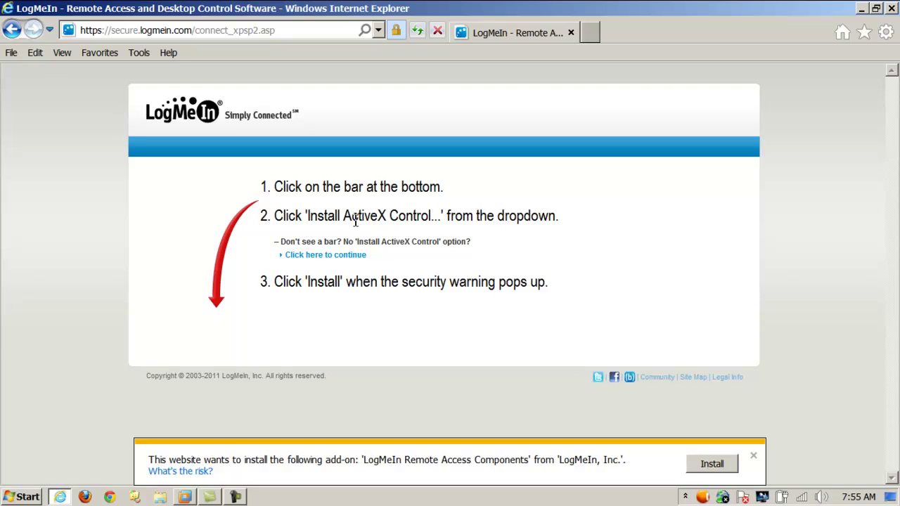
pyautogui.click(711, 465)
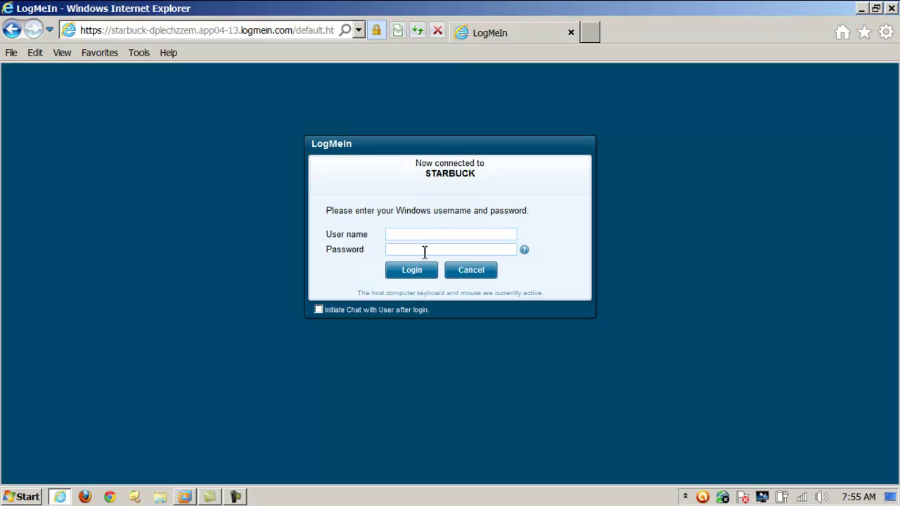
# Step: Enter STARBUCK's Windows user name and password, correcting a mistyped name, and log in
pyautogui.click(438, 235)
pyautogui.write('administrato')
pyautogui.press('BackSpace')
pyautogui.press('BackSpace')
pyautogui.press('BackSpace')
pyautogui.press('BackSpace')
pyautogui.press('BackSpace')
pyautogui.press('BackSpace')
pyautogui.press('BackSpace')
pyautogui.press('BackSpace')
pyautogui.press('BackSpace')
pyautogui.press('BackSpace')
pyautogui.press('BackSpace')
pyautogui.press('BackSpace')
pyautogui.write('cgermany')
pyautogui.write('****')
pyautogui.click(420, 272)
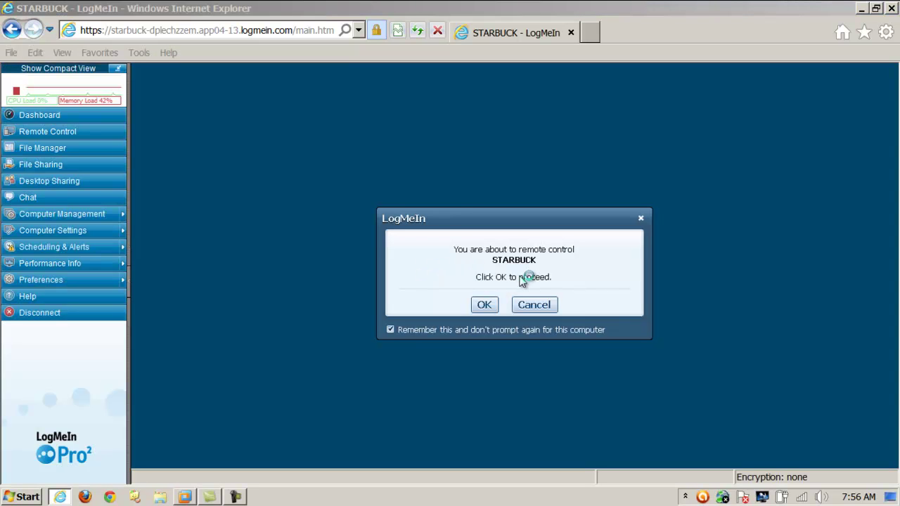
# Step: Confirm remote control of STARBUCK and dismiss the sound and printer connection alerts
pyautogui.click(491, 310)
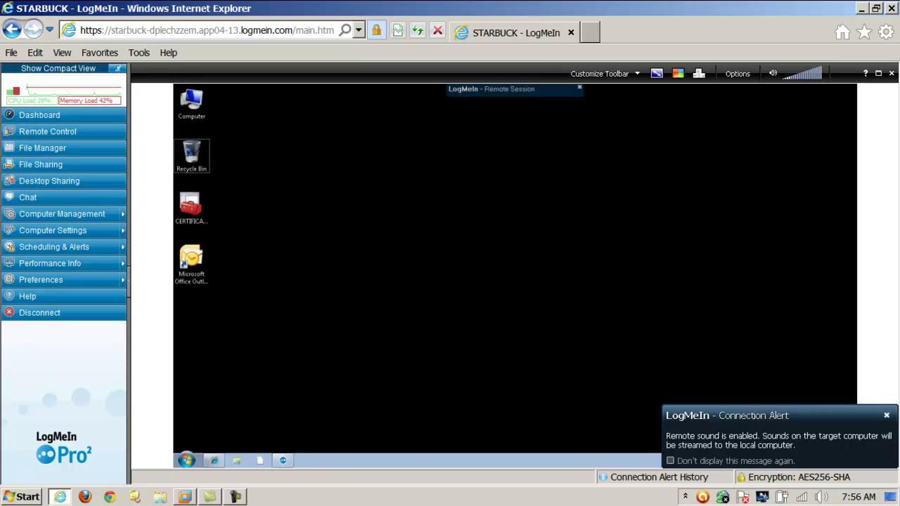
pyautogui.click(886, 416)
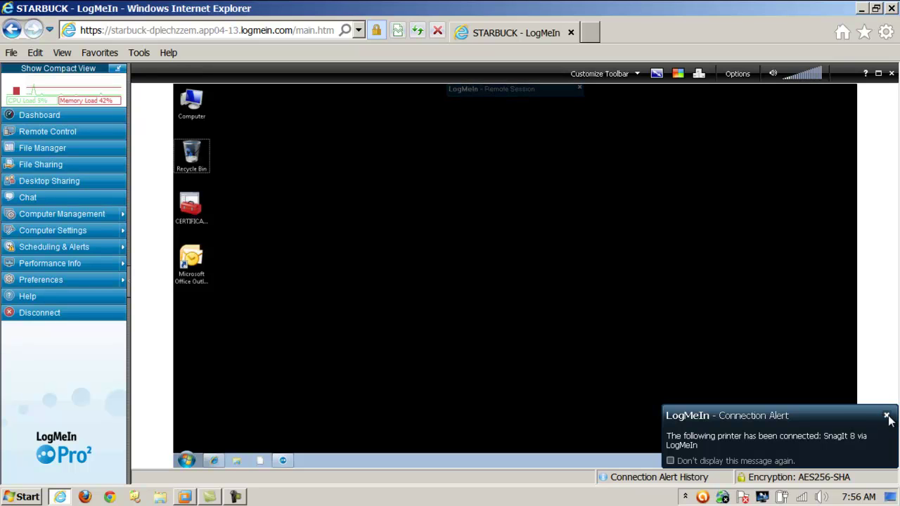
pyautogui.click(886, 416)
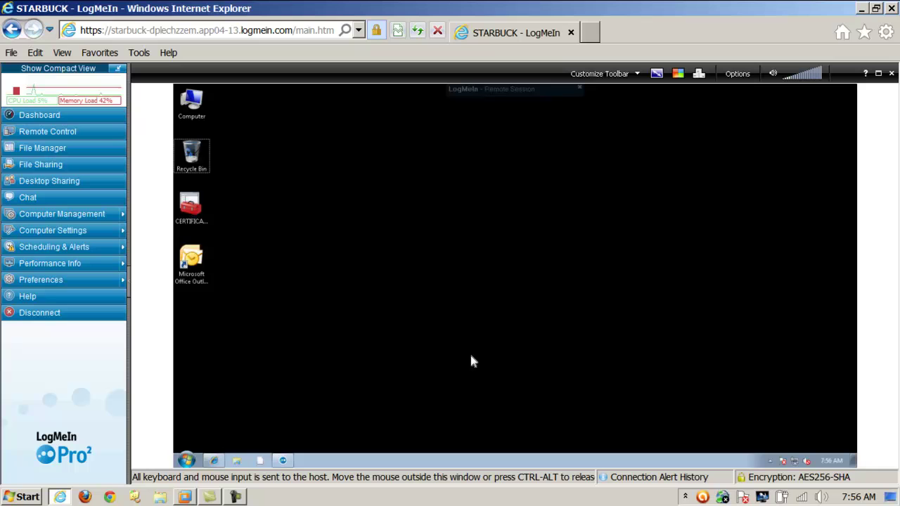
pyautogui.click(186, 460)
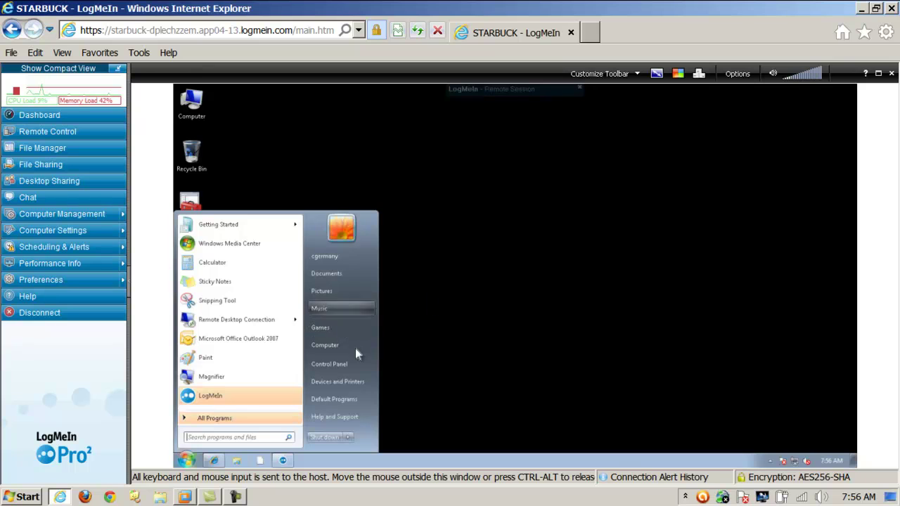
pyautogui.click(452, 284)
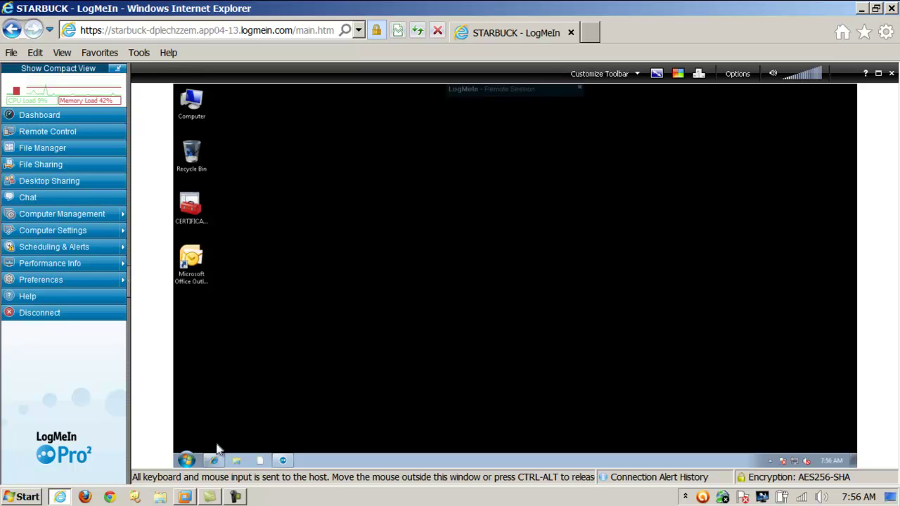
pyautogui.click(187, 460)
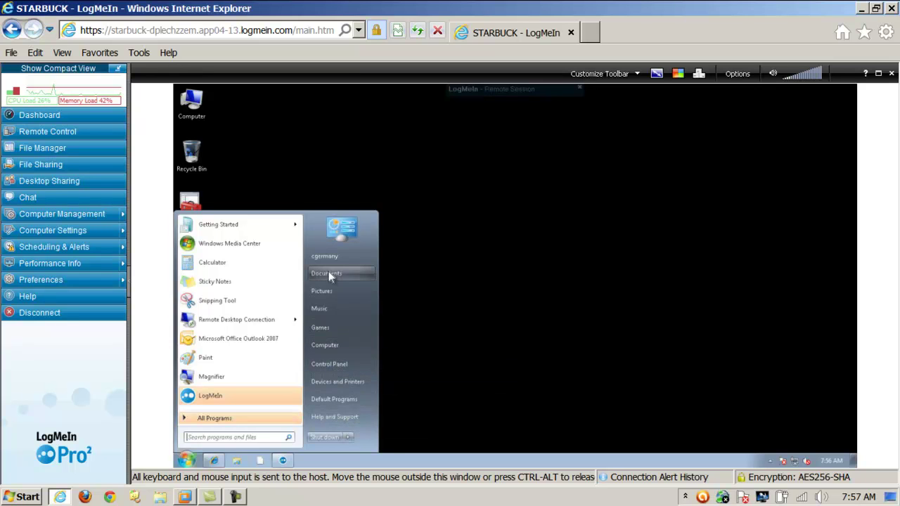
pyautogui.click(551, 331)
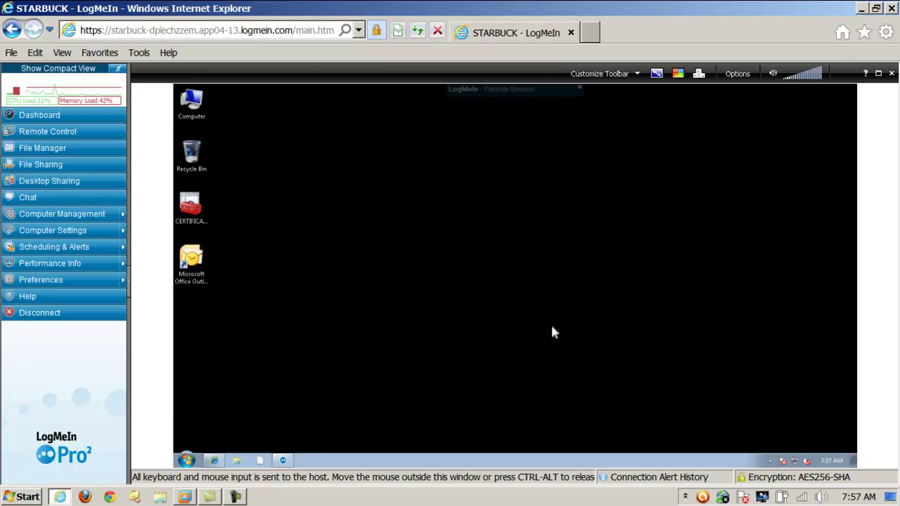